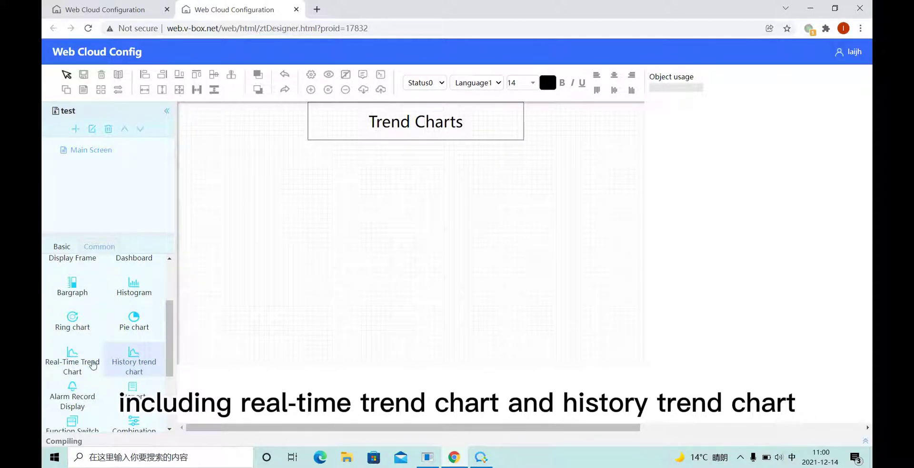
- Place and enlarge a real-time trend chart below the Trend Charts title, then switch to V-NET Access
click(93, 364)
drag(227, 204, 558, 359)
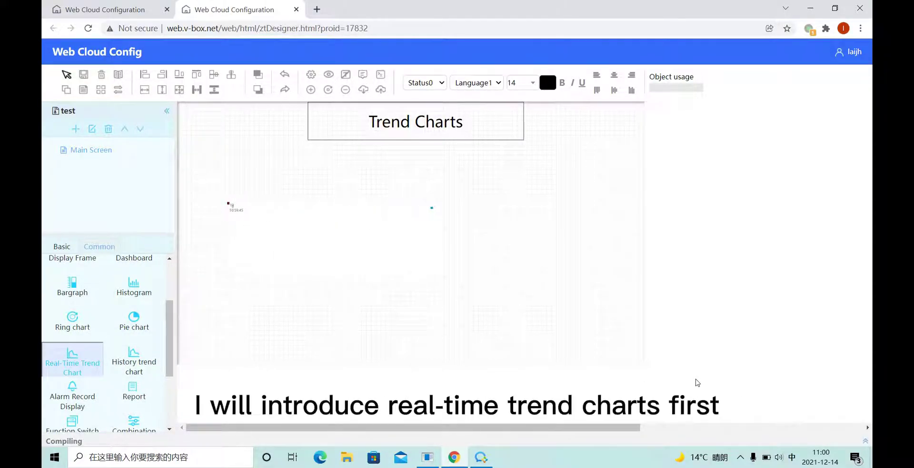
drag(448, 281, 547, 320)
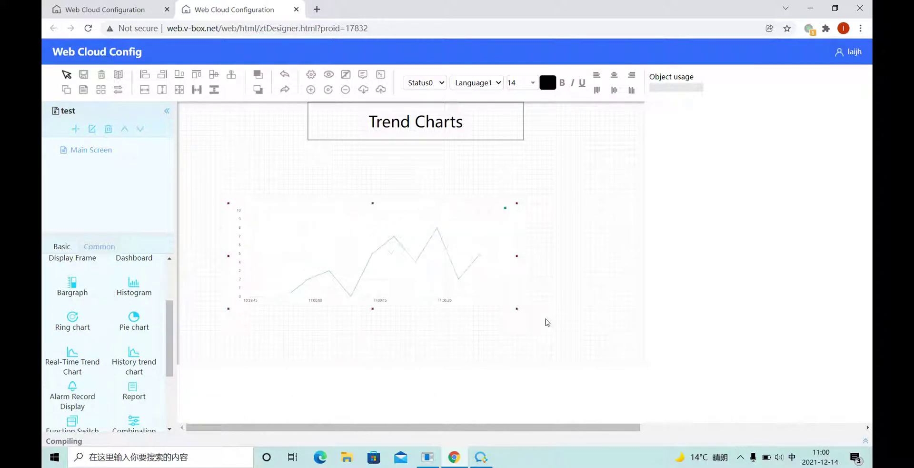
click(430, 458)
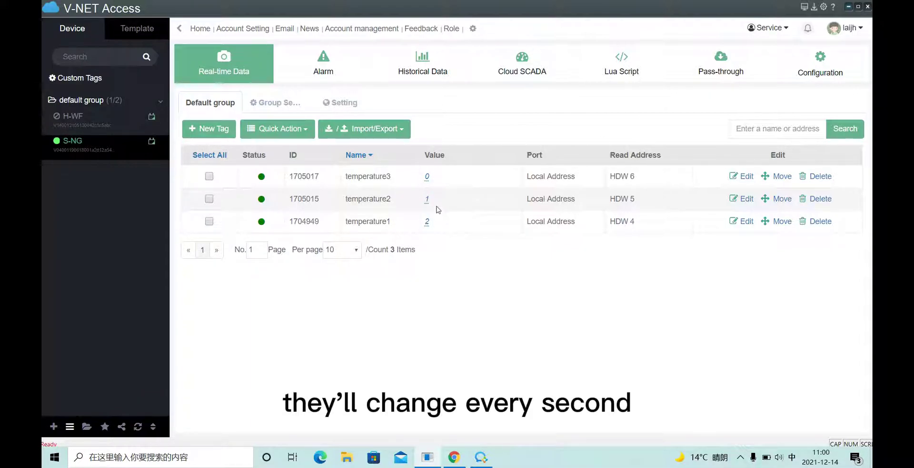
- Minimize V-NET Access after reviewing the temperature1–3 tags to return to the designer
click(850, 7)
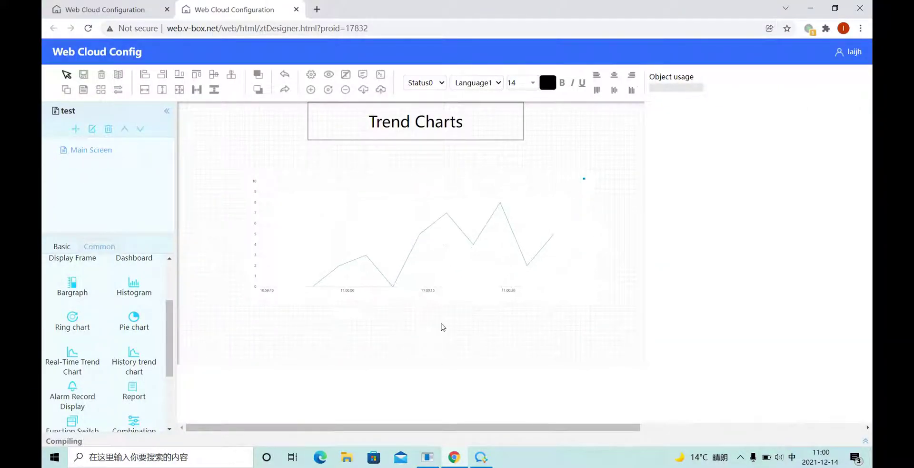
- Set the real-time trend chart's Curve Number to 3
double_click(459, 257)
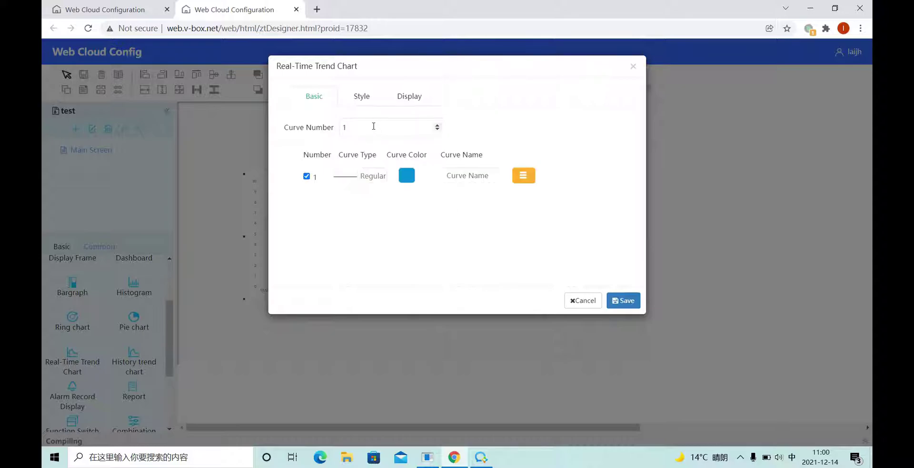
double_click(374, 126)
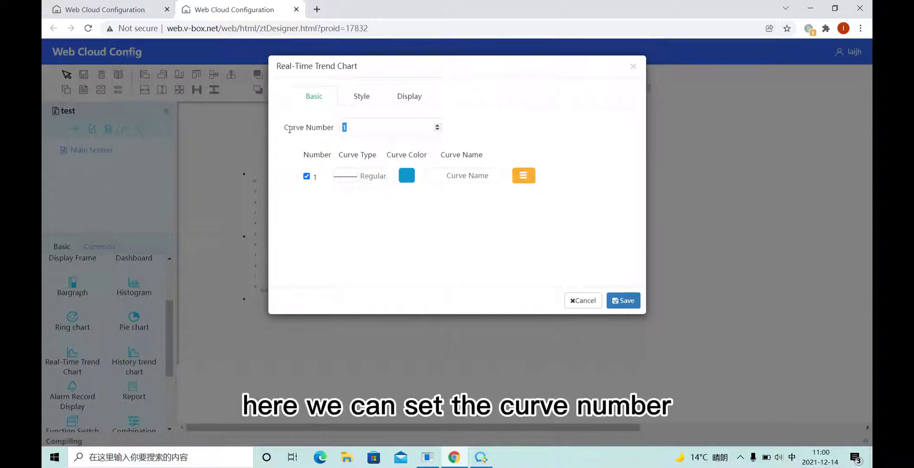
text(3)
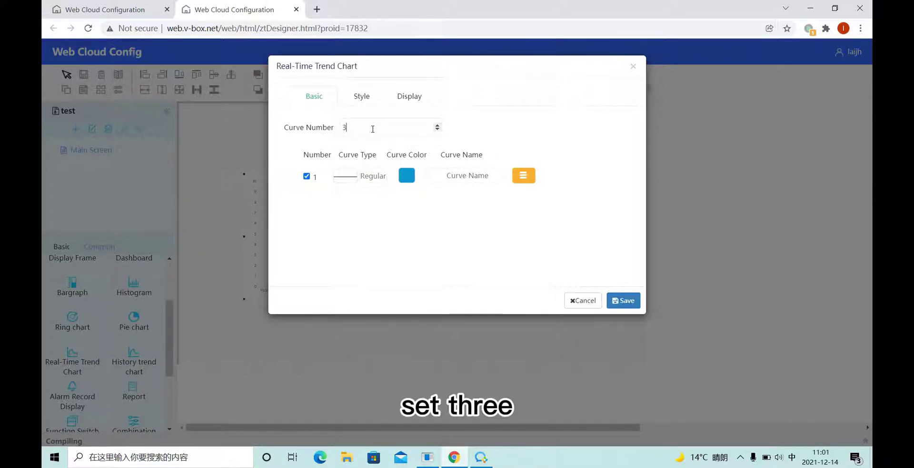
click(416, 231)
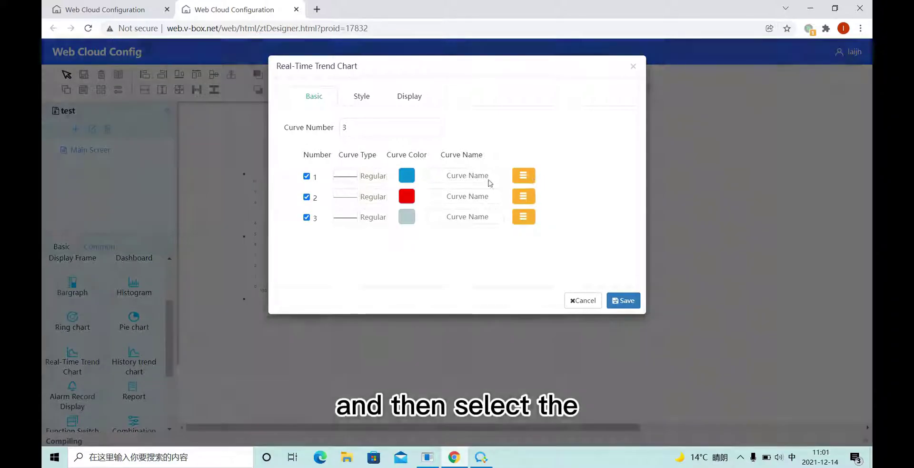
- Bind curve 1 to the temperature1 tag
click(490, 182)
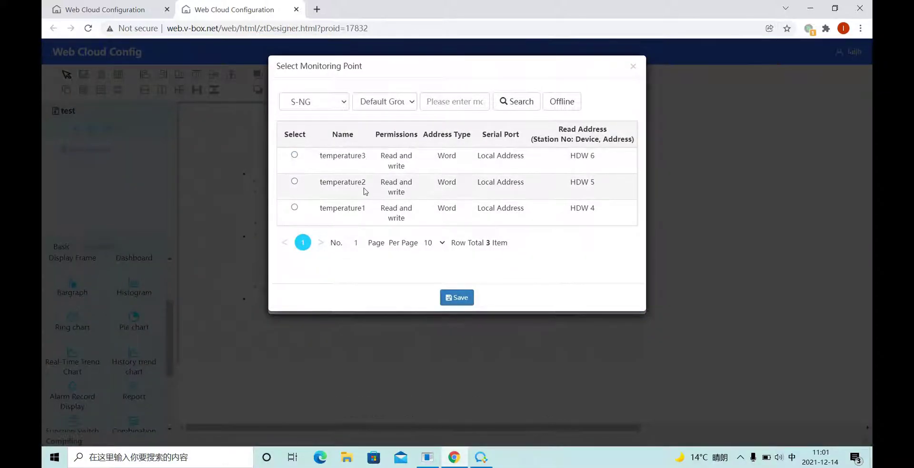
click(355, 207)
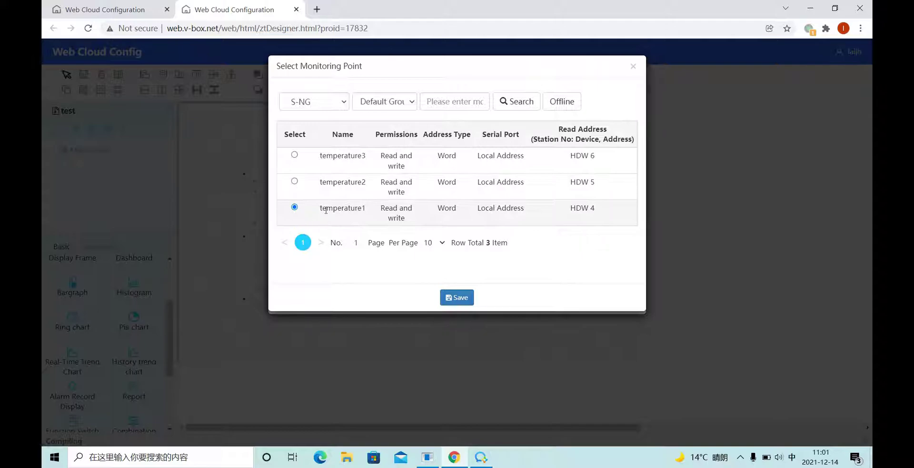
click(460, 297)
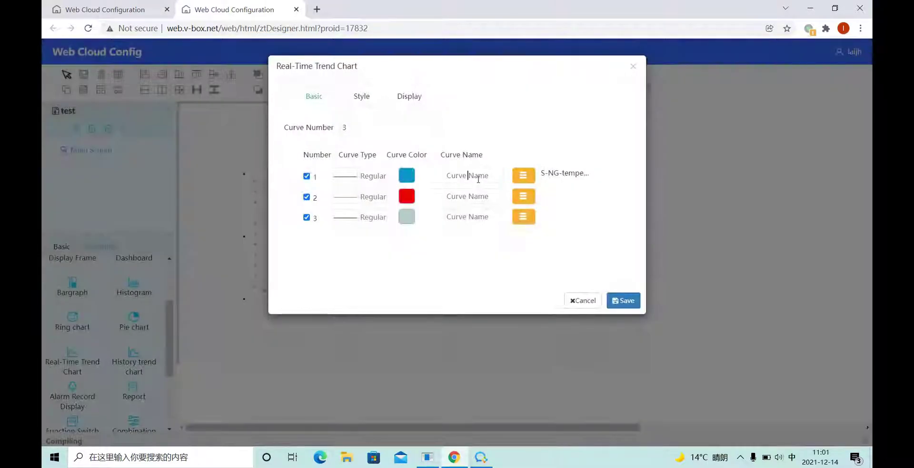
click(478, 179)
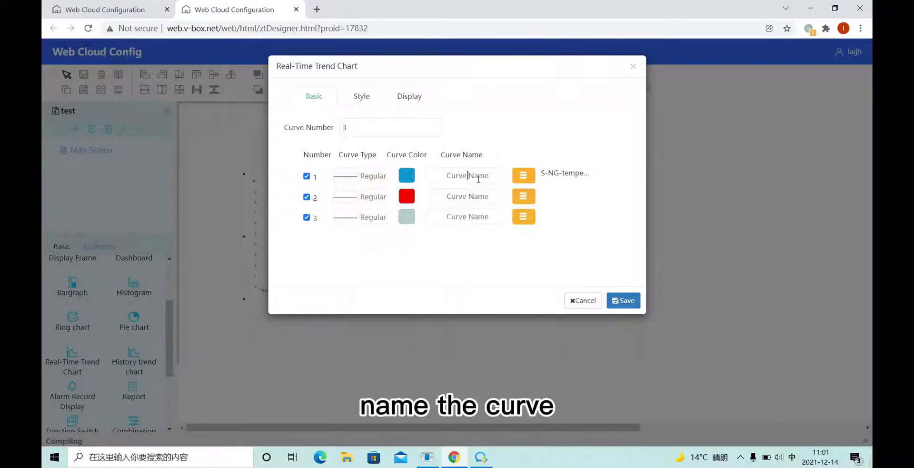
- Name curve 1 T1, and bind curve 2 to temperature2 with name T2
text(T1)
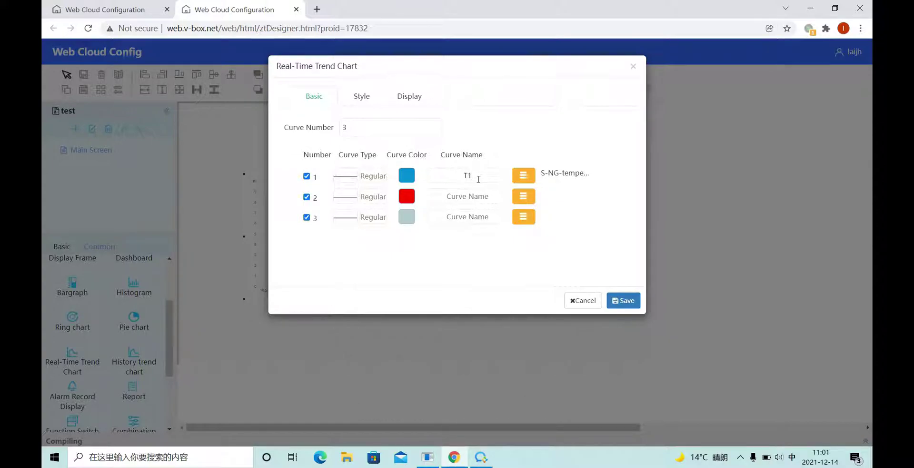
click(524, 196)
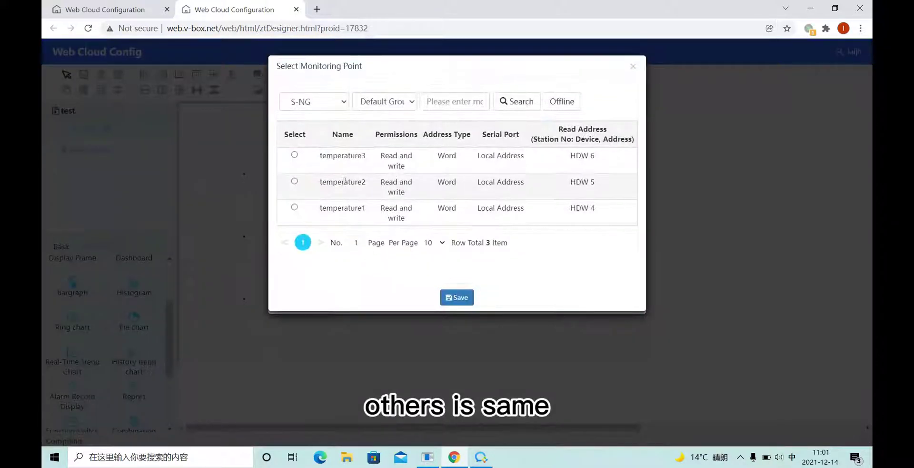
click(294, 181)
click(457, 297)
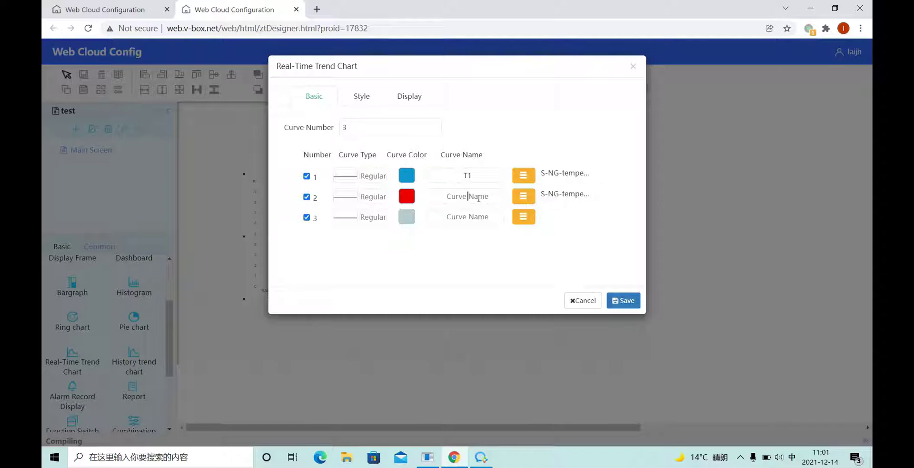
click(479, 198)
text(T2)
- Bind curve 3 to temperature3 and name it T3
click(520, 217)
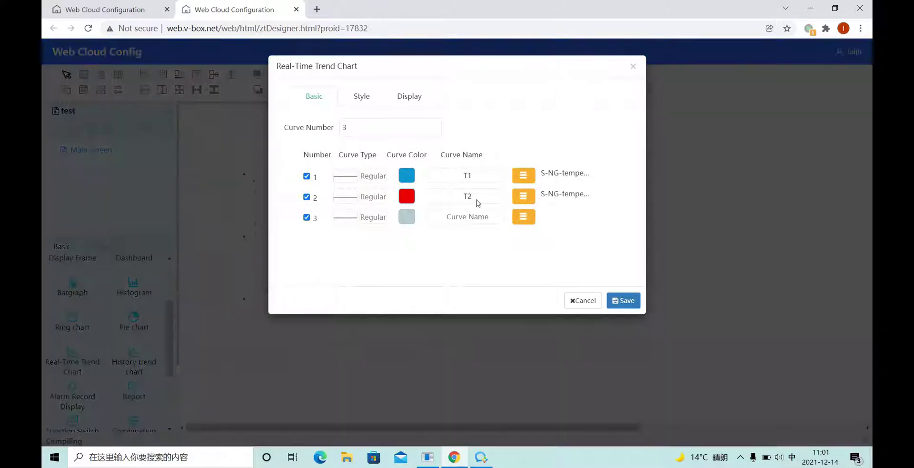
click(295, 155)
click(461, 299)
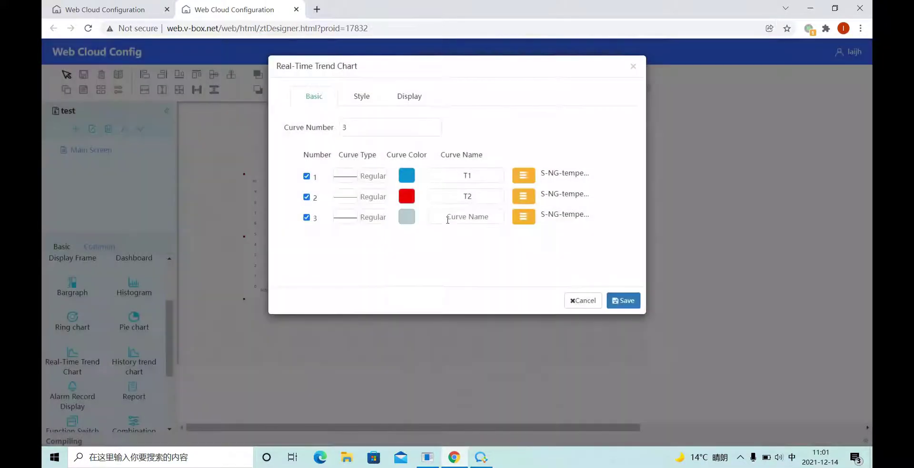
click(470, 217)
text(T3)
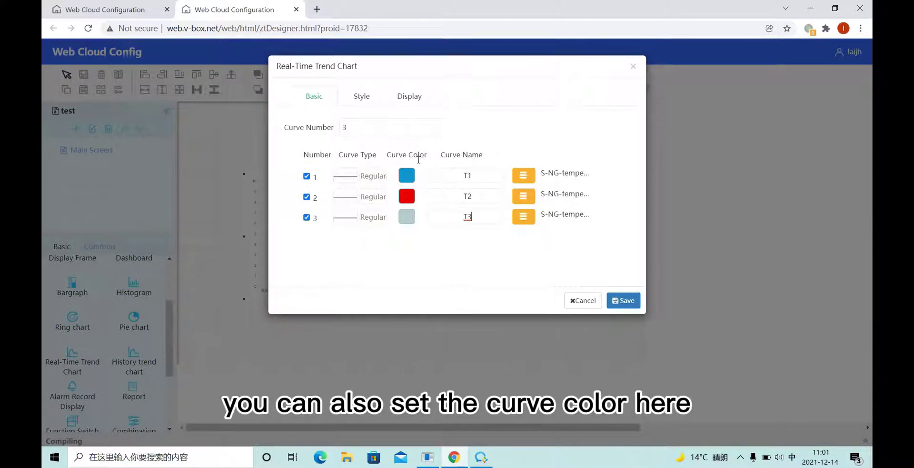
- Leave curve 1's colour unchanged and save the trend chart settings
click(408, 176)
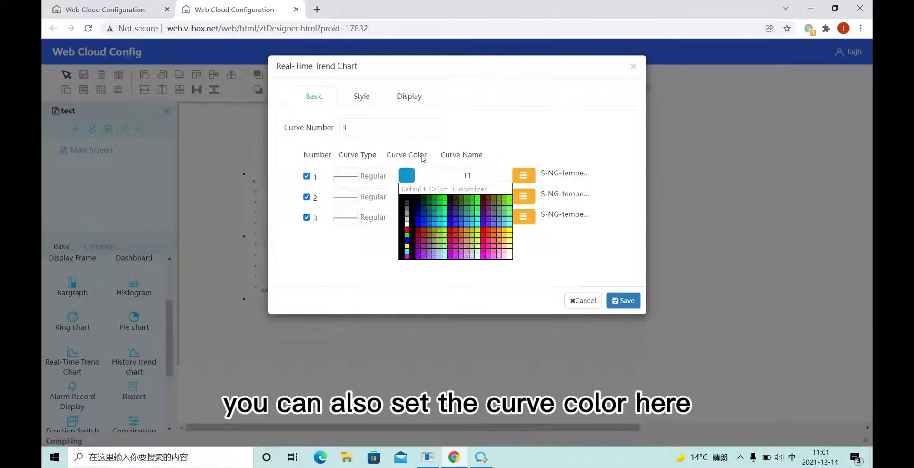
click(546, 138)
click(623, 301)
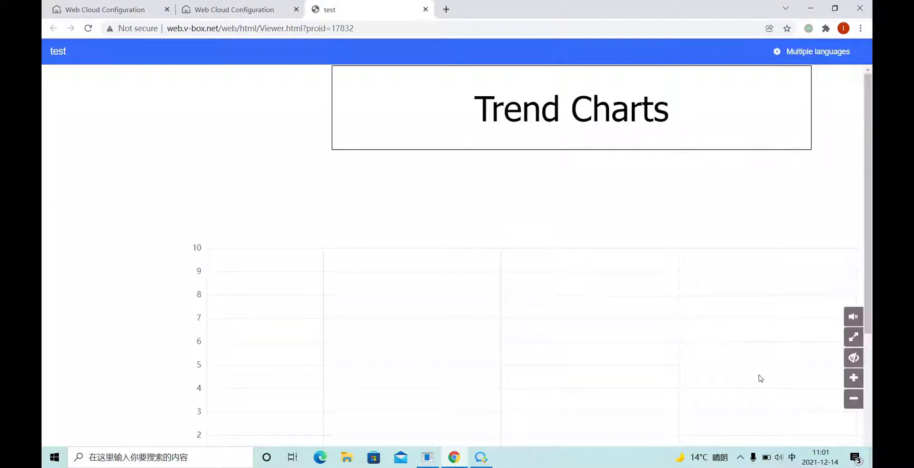
- Zoom the viewer out two steps to fit the chart and reload to watch T1–T3 plot live
click(861, 401)
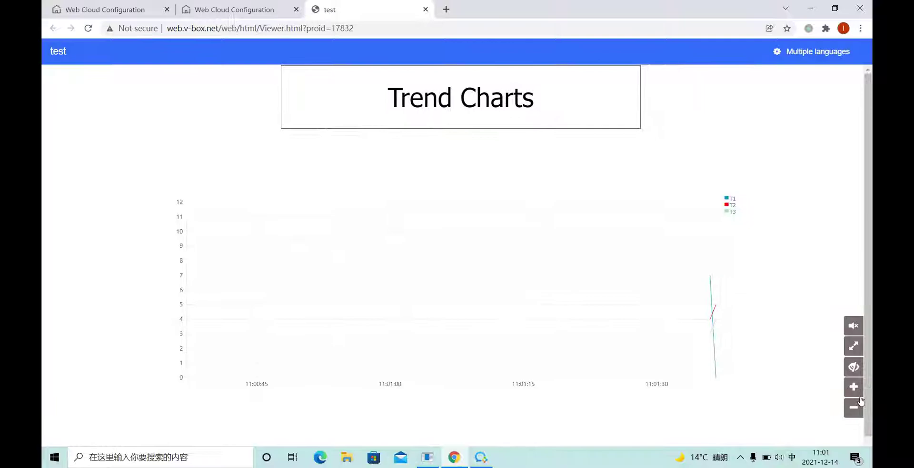
click(861, 402)
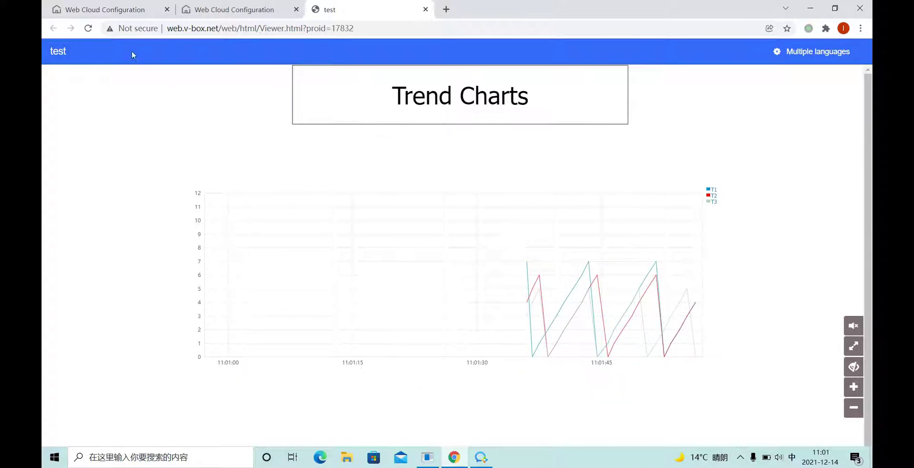
key(F5)
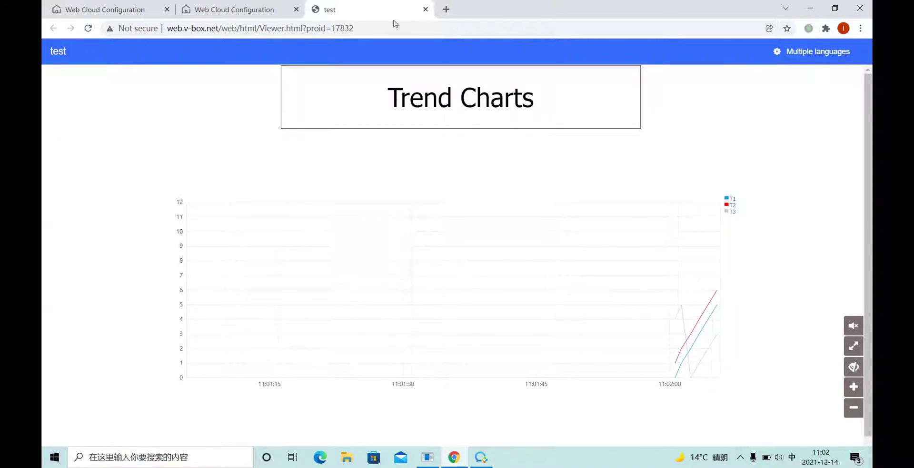
- Close the viewer and delete the real-time trend chart
click(425, 9)
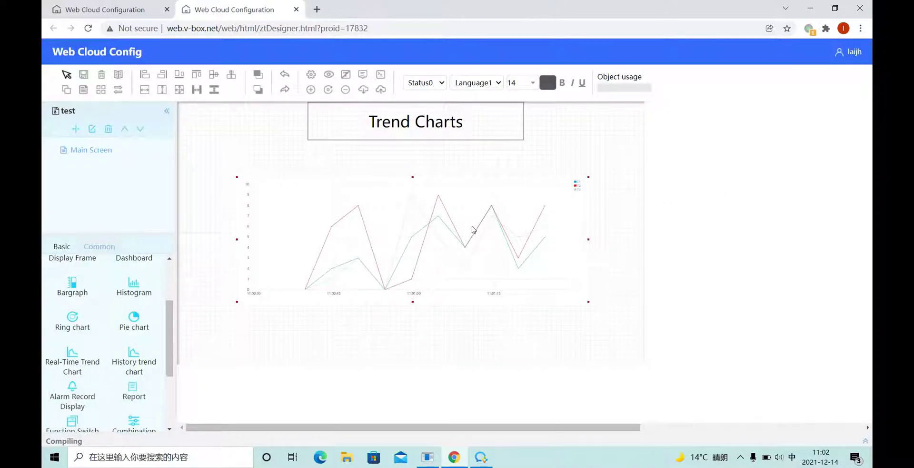
key(Delete)
key(Return)
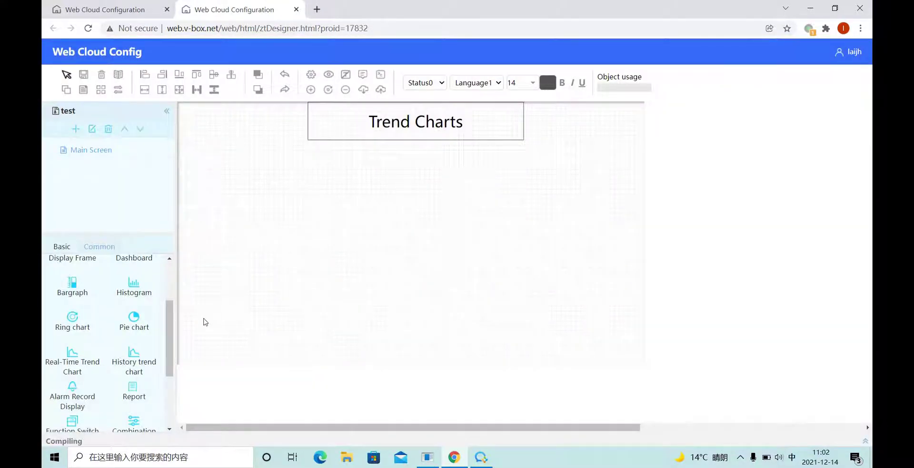
- Place a history trend chart below the Trend Charts title and enlarge it
click(134, 358)
click(239, 221)
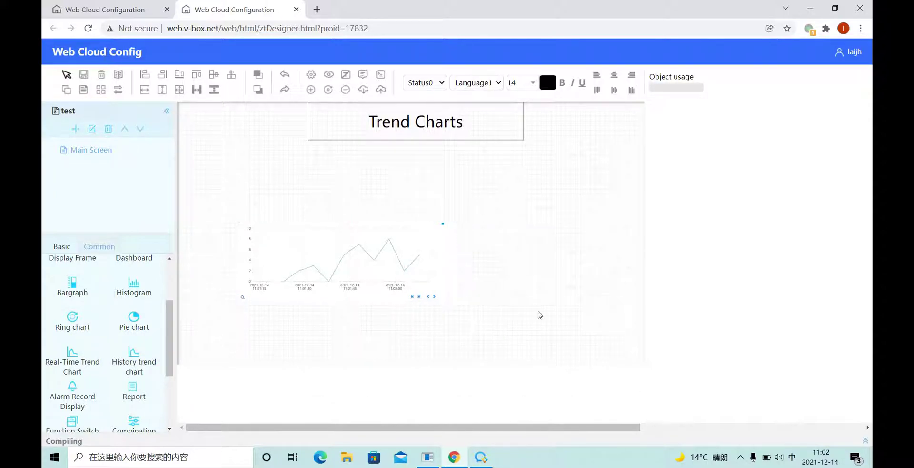
drag(456, 300, 586, 350)
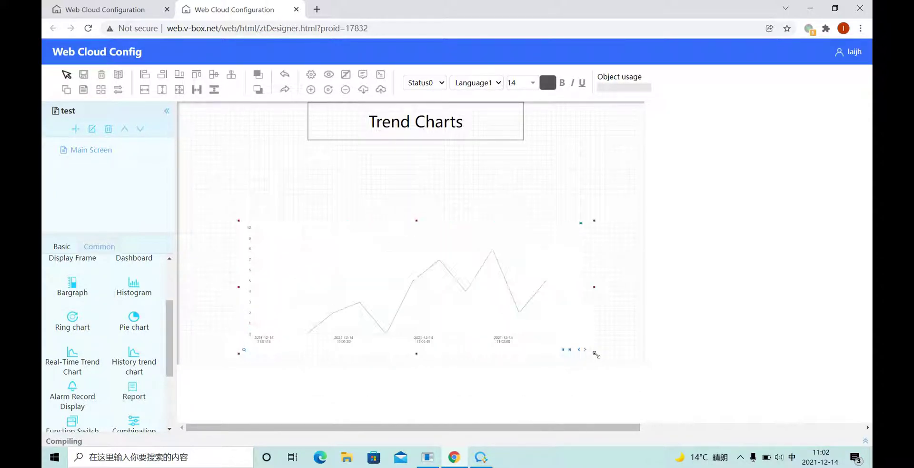
- In V-NET Access, list the temperature group's historical tags T1–T3, read from HDW4–HDW6
click(428, 457)
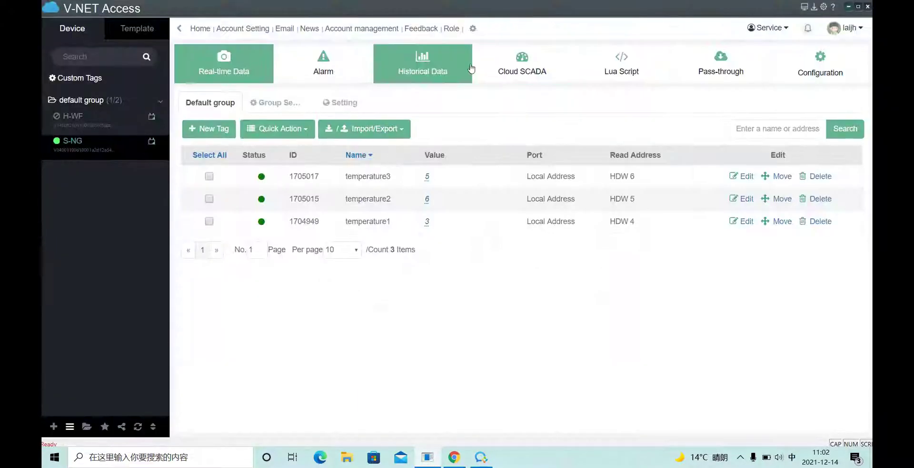
click(423, 70)
click(431, 70)
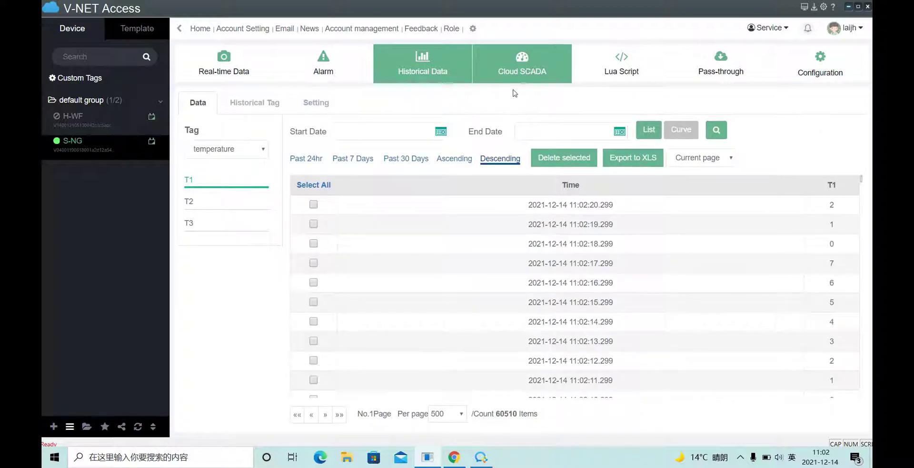
click(280, 102)
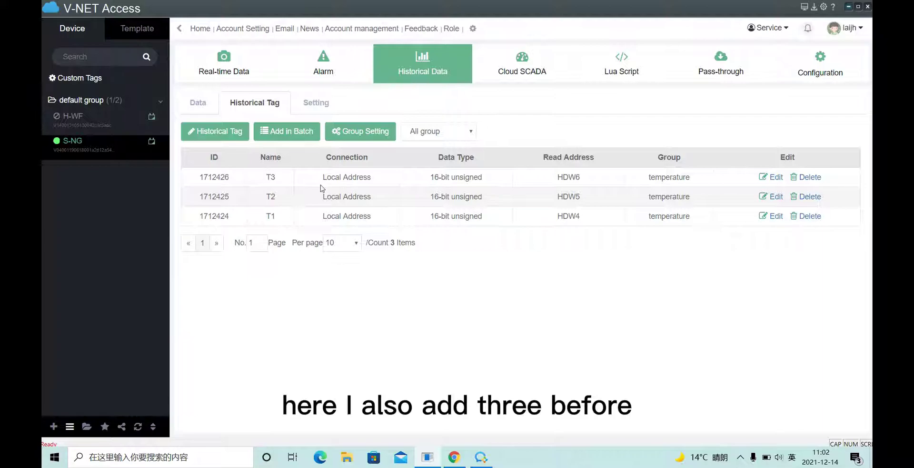
drag(322, 186, 632, 220)
click(638, 250)
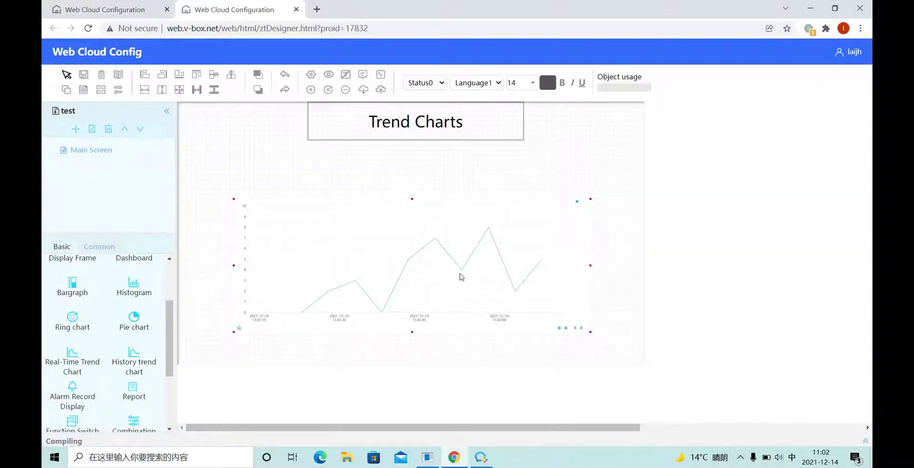
- Give the history chart three curves and bind curve 1 to S-NG-T1
double_click(461, 276)
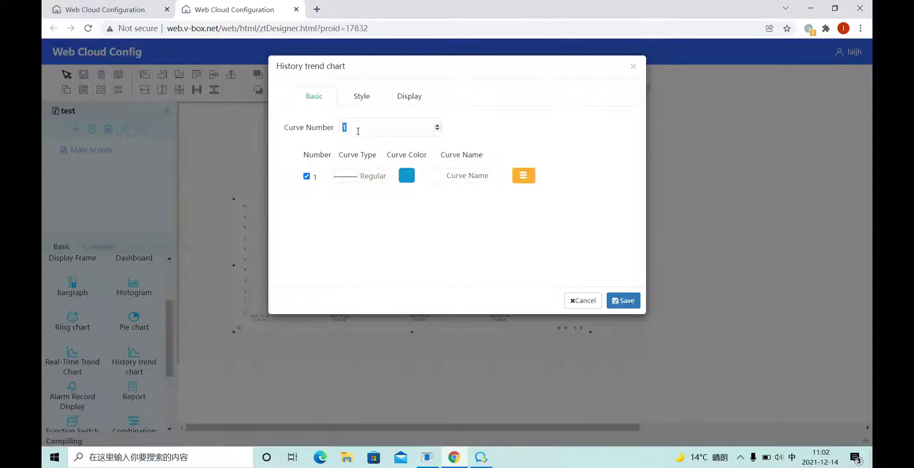
click(545, 136)
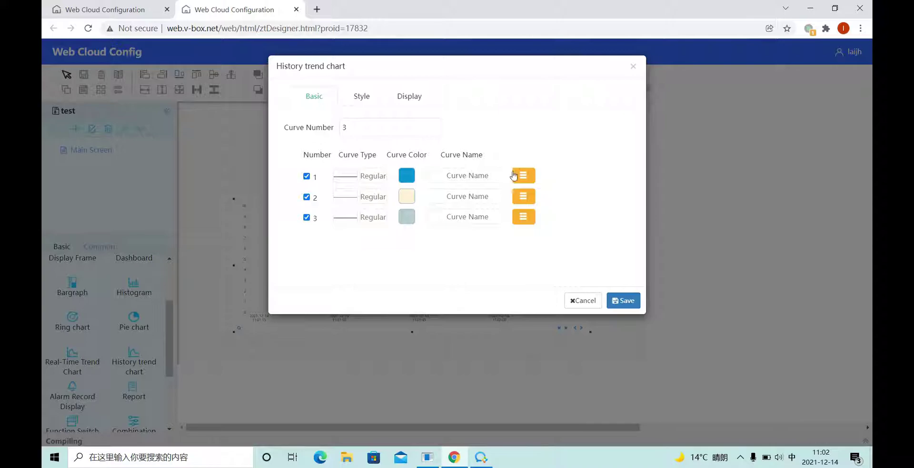
click(526, 182)
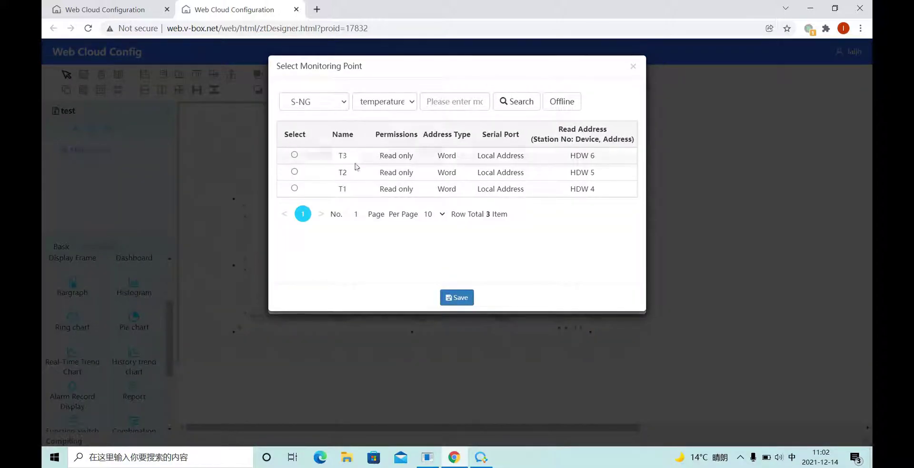
click(365, 189)
click(454, 297)
- Bind curve 2 to S-NG-T2 after clearing the missing-point warning
click(515, 195)
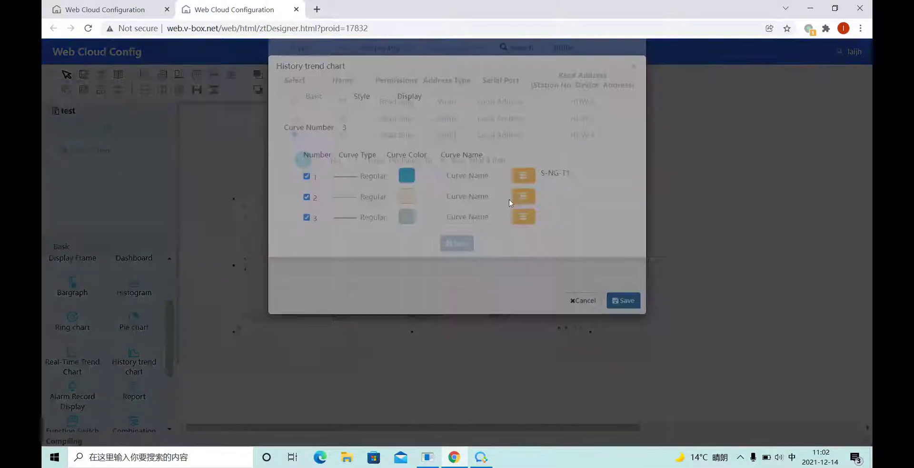
click(469, 297)
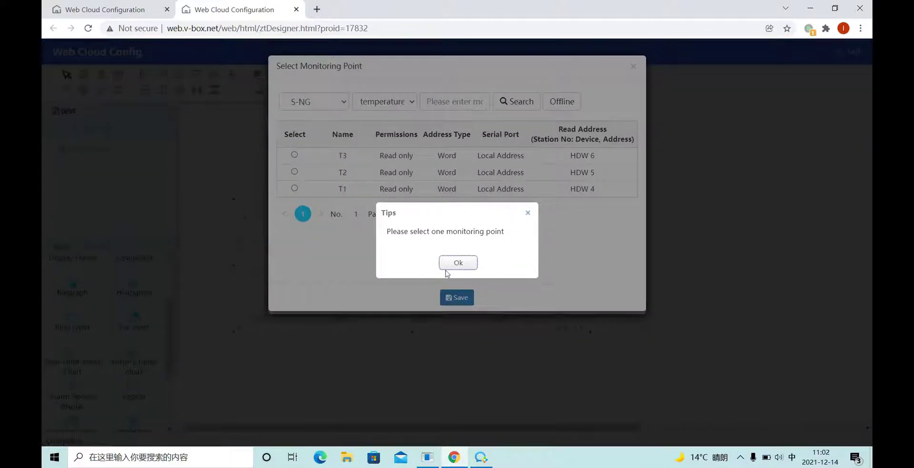
click(527, 216)
click(524, 172)
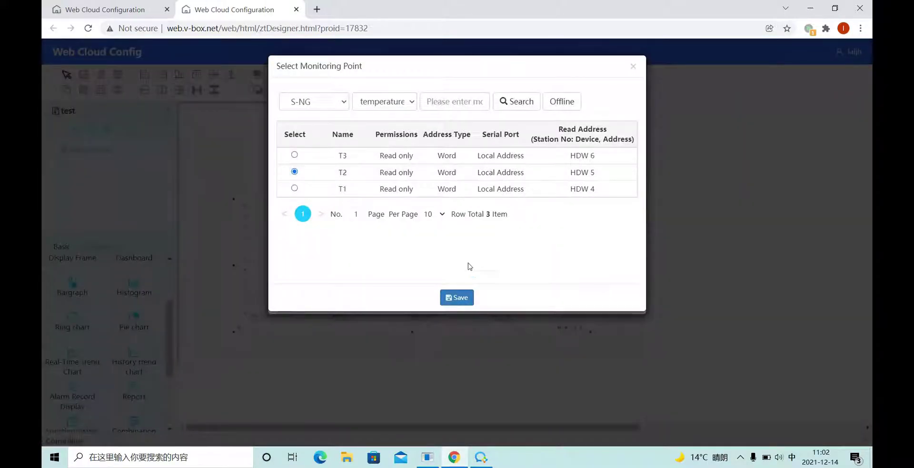
click(455, 297)
- Bind curve 3 to S-NG-T3 and save the chart's curve settings
click(534, 214)
click(386, 157)
click(455, 298)
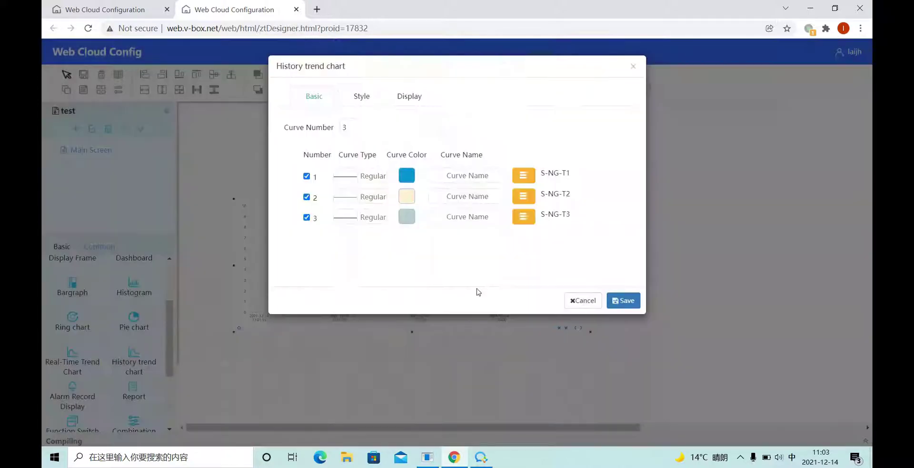
click(623, 301)
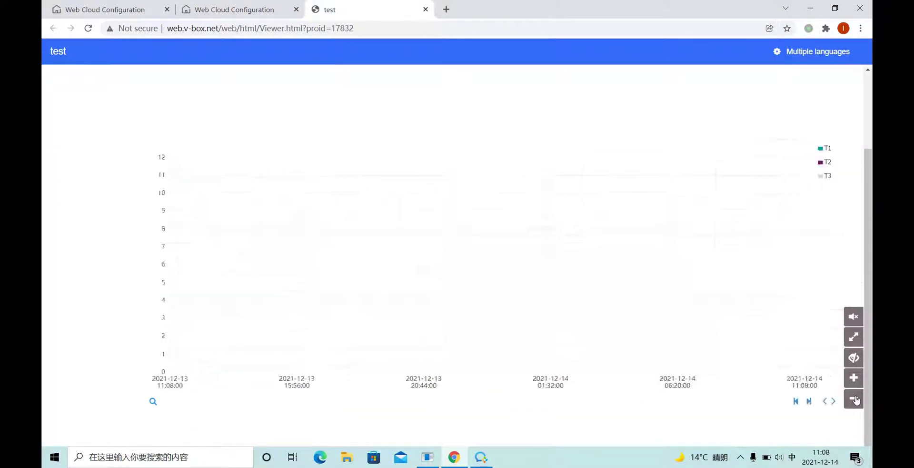
- Set the history chart's time range period to the custom option To be selected
click(146, 407)
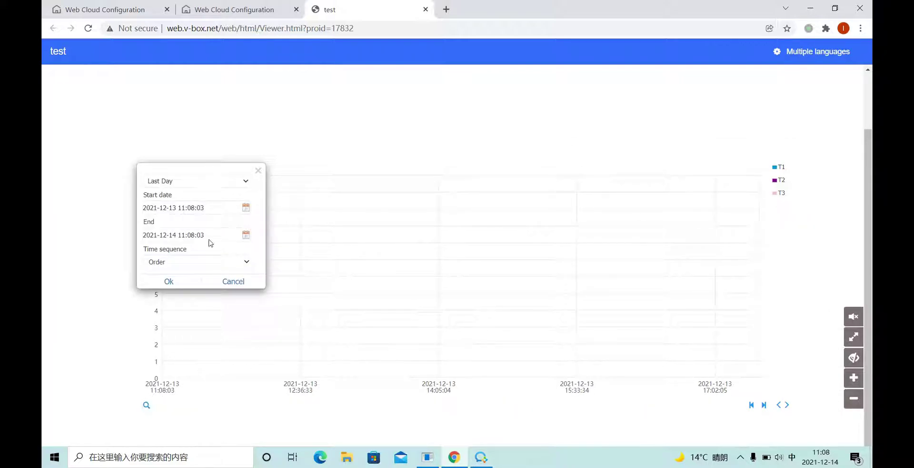
click(190, 184)
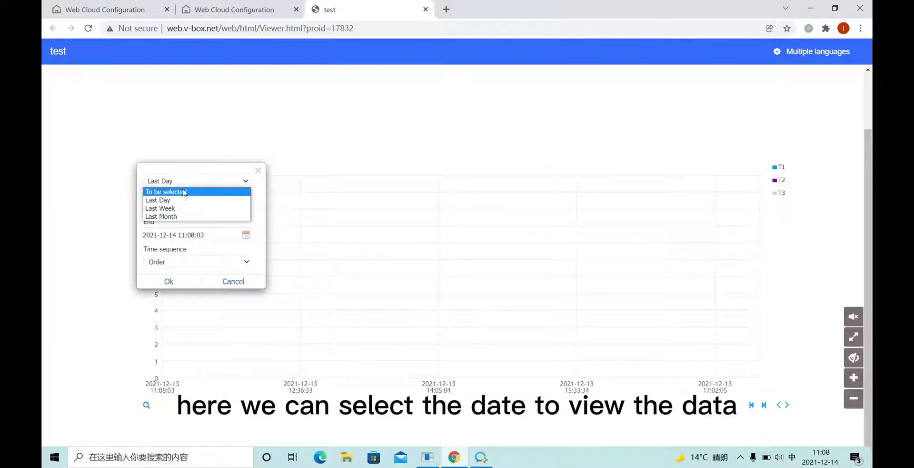
click(188, 191)
click(189, 182)
click(187, 192)
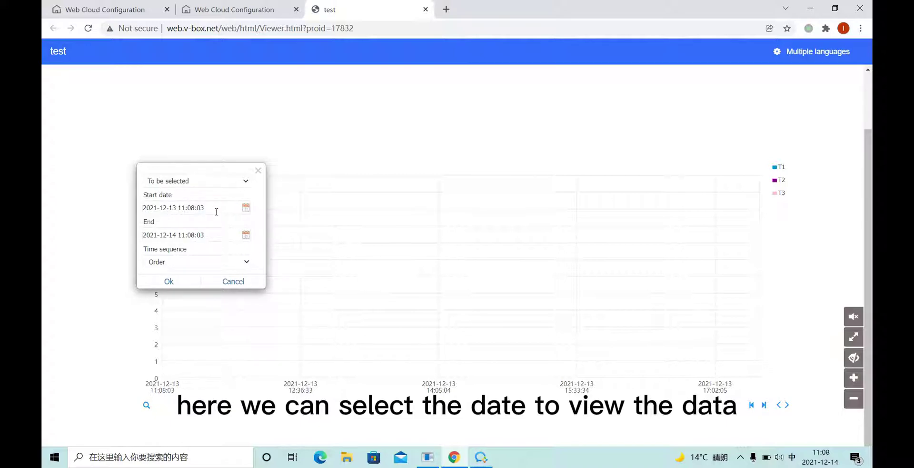
click(176, 207)
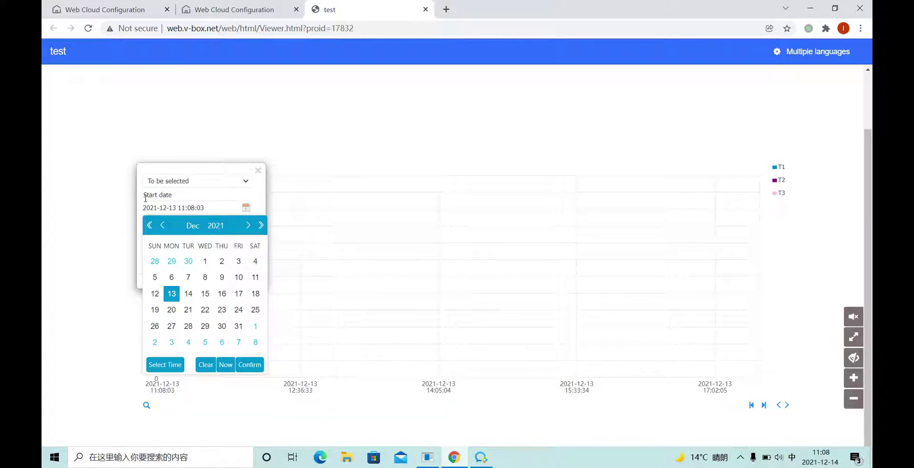
click(189, 293)
click(164, 365)
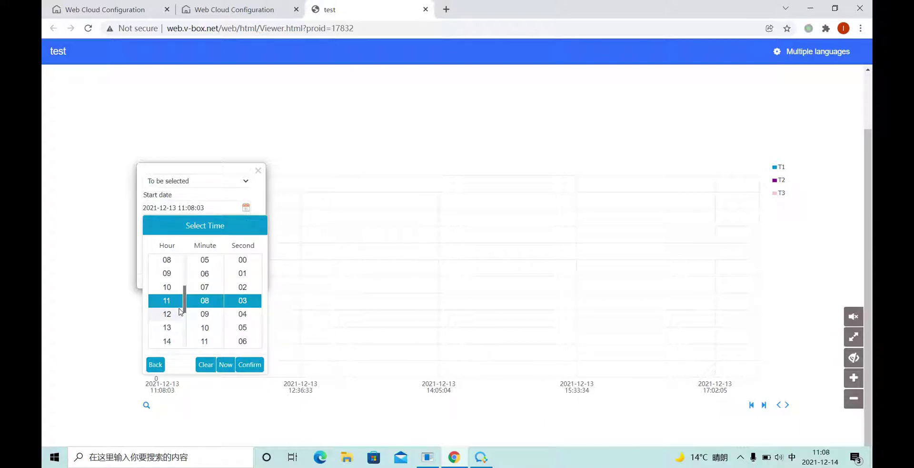
scroll(208, 301, up, 1)
scroll(207, 300, up, 4)
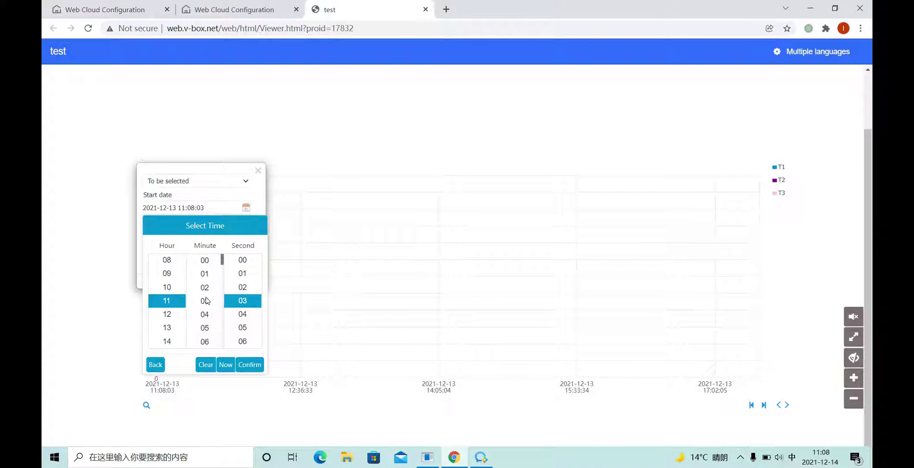
click(207, 262)
click(243, 259)
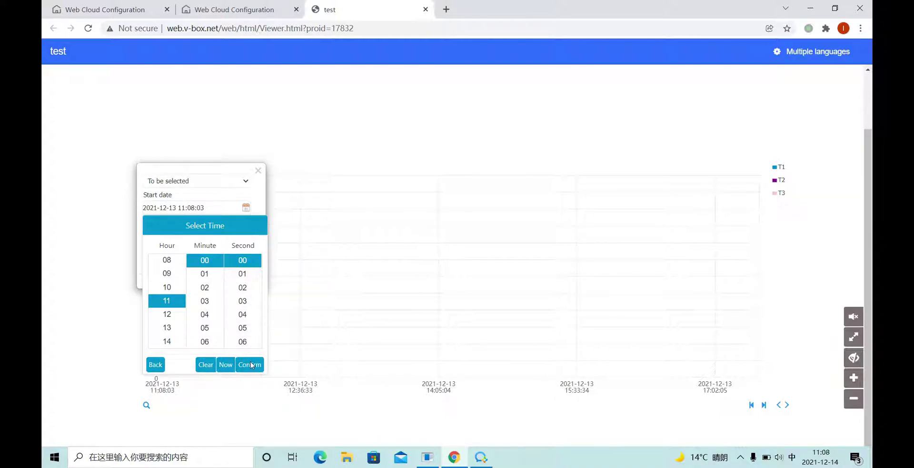
click(250, 364)
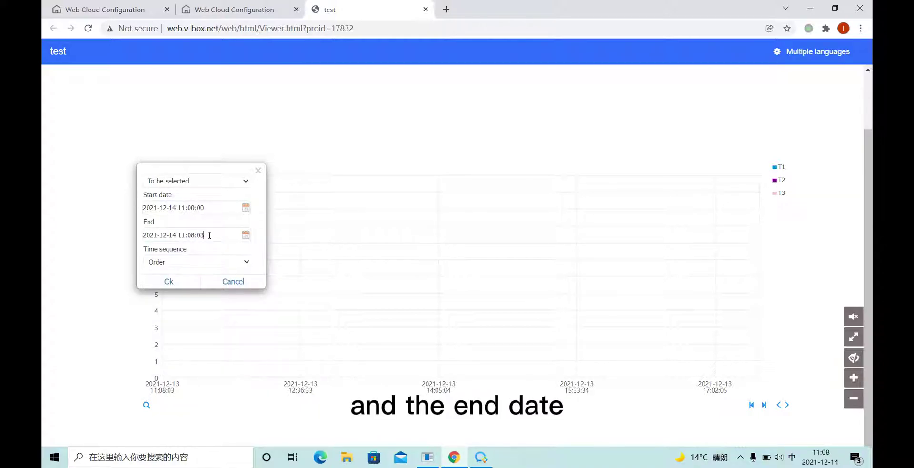
click(210, 235)
click(158, 392)
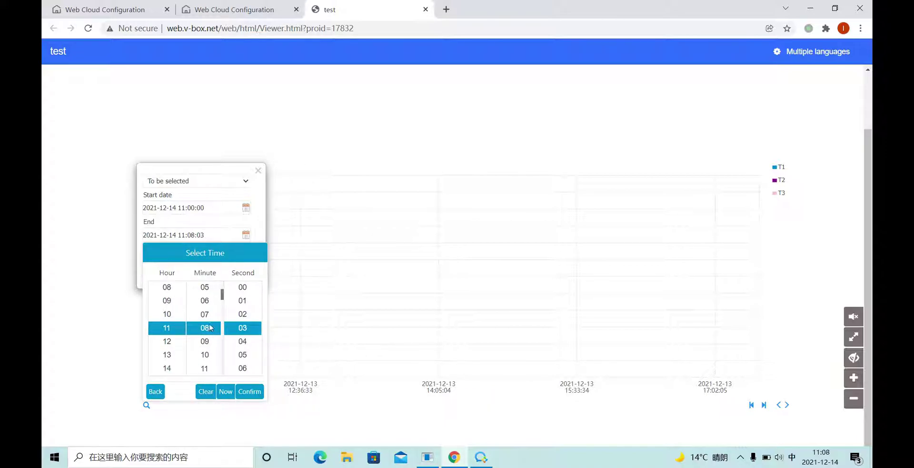
drag(210, 327, 208, 355)
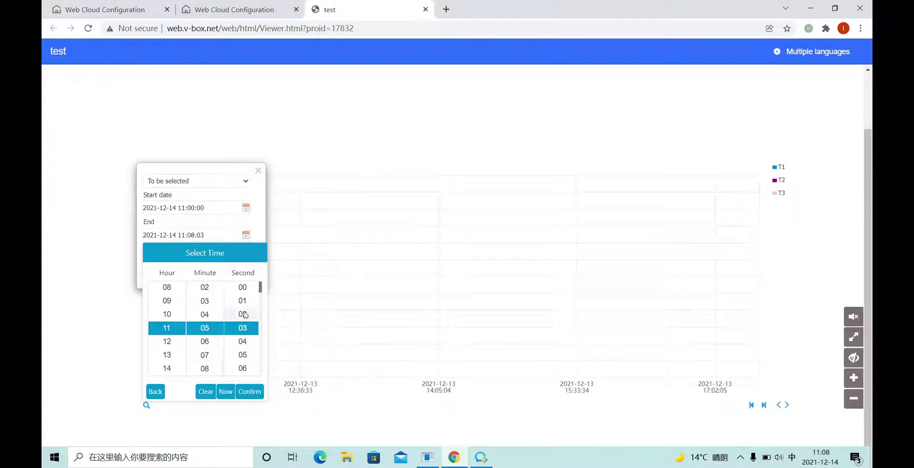
click(247, 288)
click(248, 391)
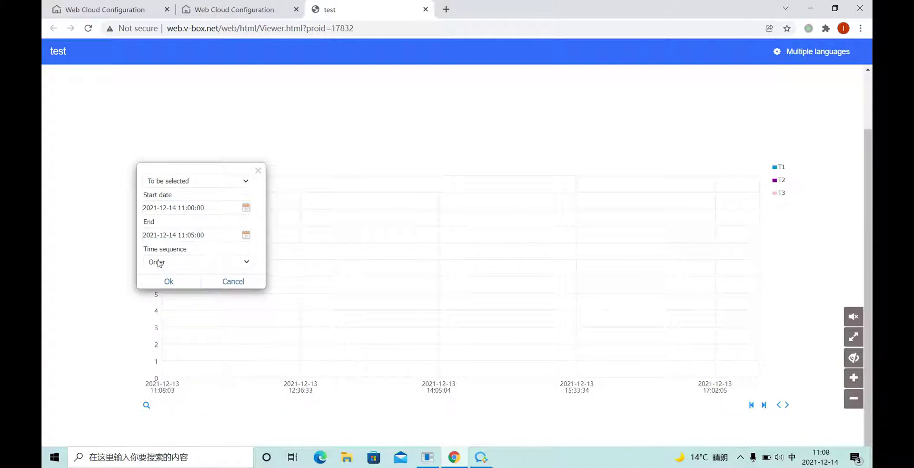
- Apply the 11:00–11:05 range so the history chart shows curves T1–T3
click(170, 282)
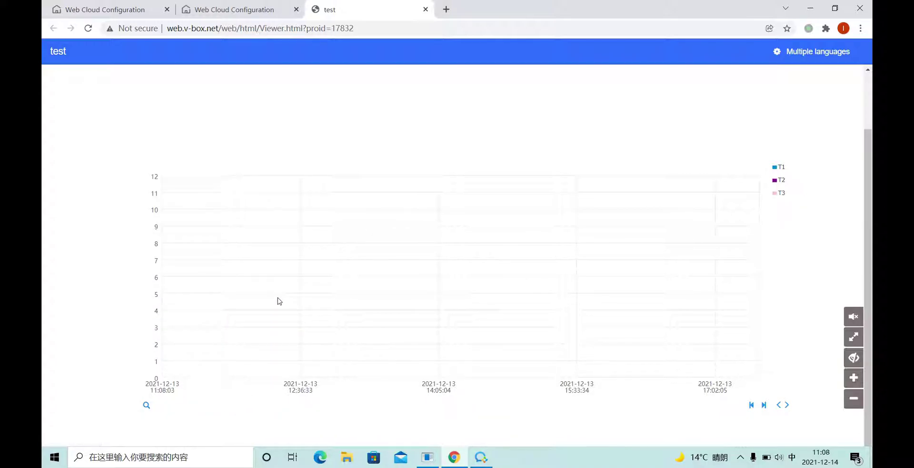